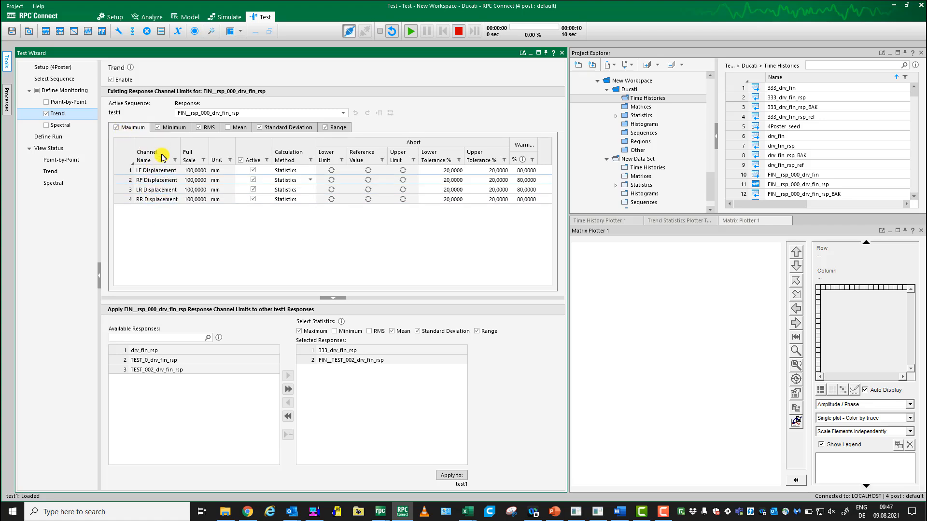
- Filter the Maximum trend limits table by channel name with "f" to list only the LF and RF Displacement channels
left_click(174, 161)
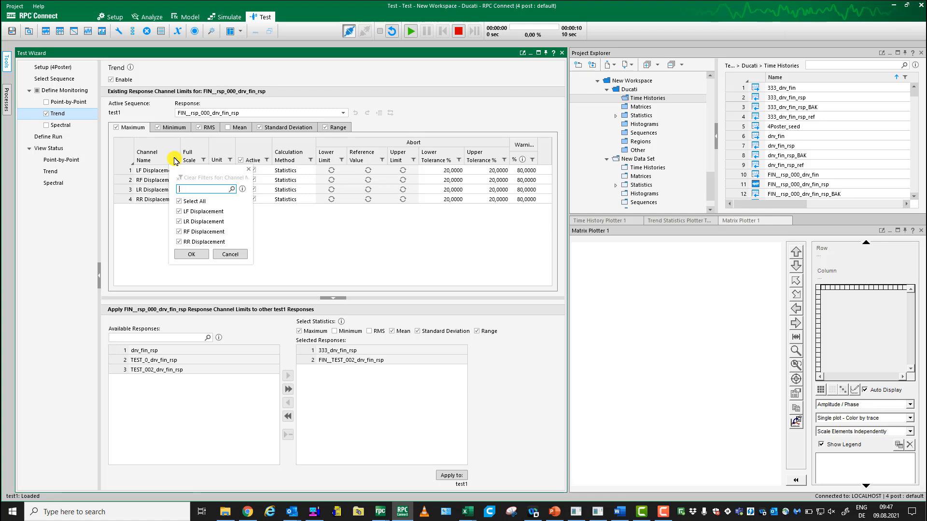
type("lf")
key("BackSpace")
key("BackSpace")
type("f")
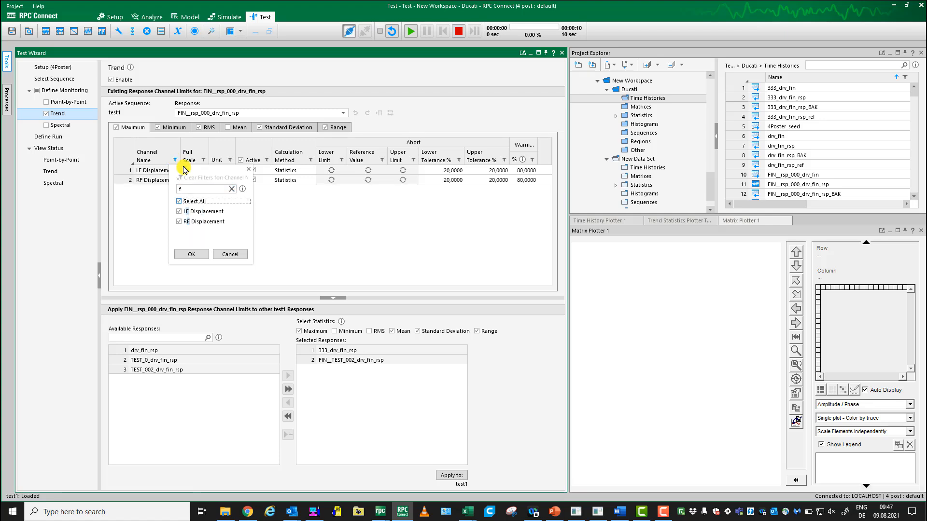
left_click(192, 255)
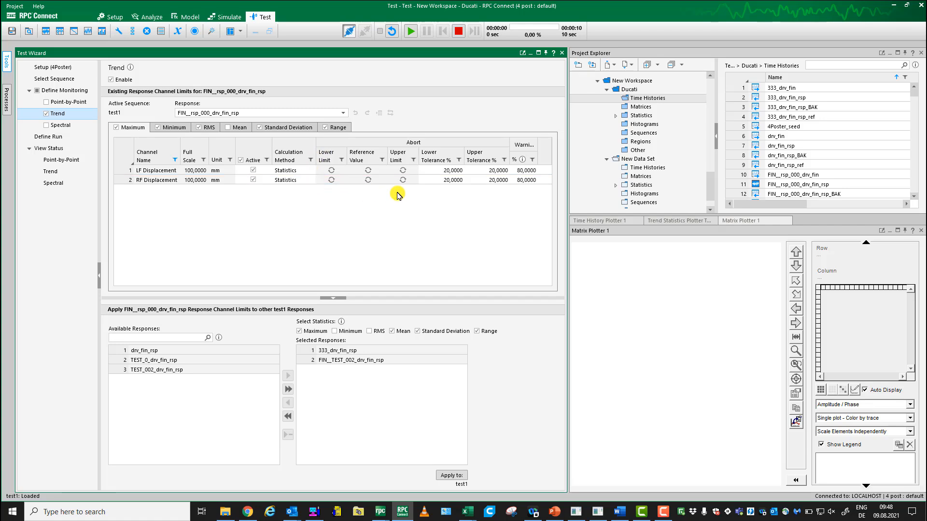
- Populate the filtered channels' reference values from the time history My Previous Reference File, with updating from the next response file turned off
mouse_move(400, 173)
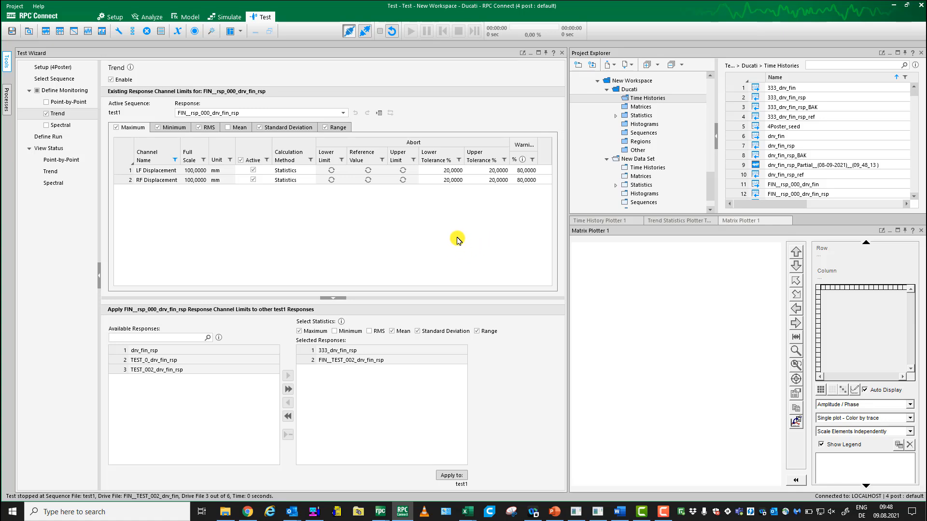
left_click(379, 116)
left_click(379, 114)
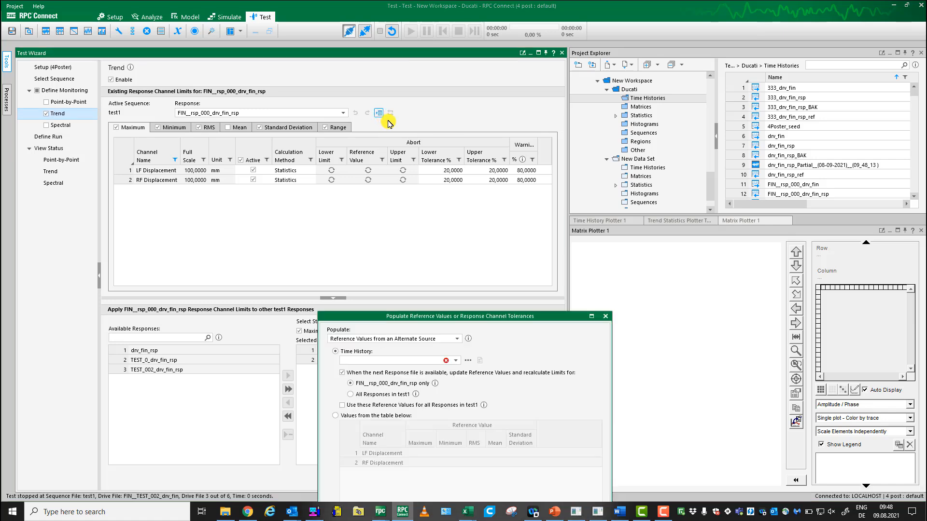
left_click_drag(443, 314, 459, 137)
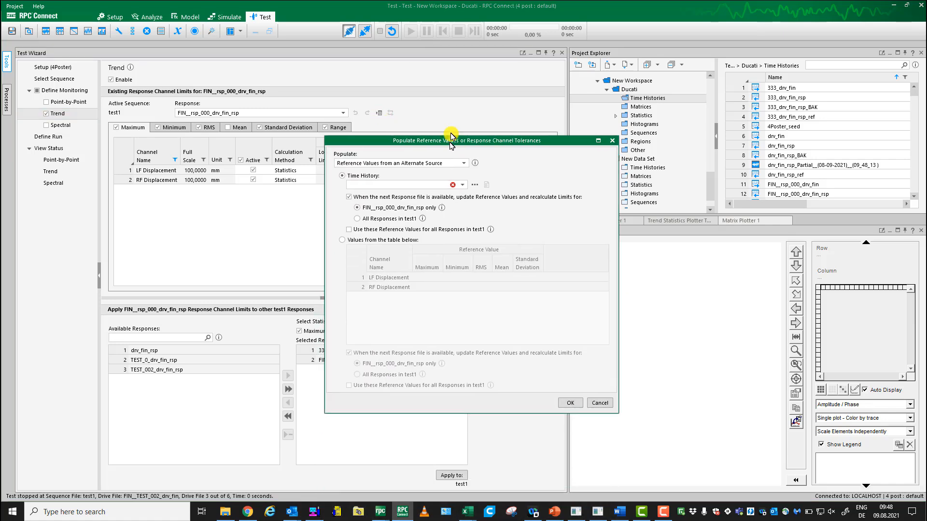
left_click(468, 149)
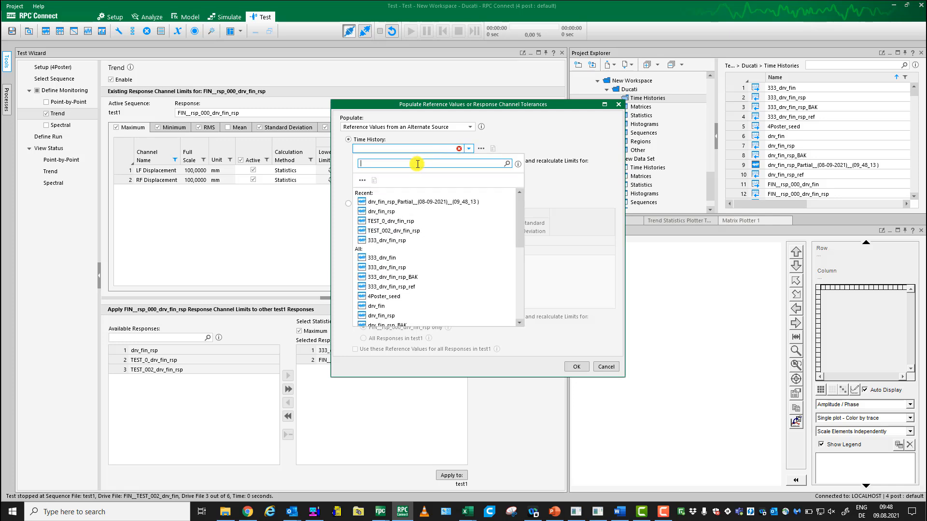
type("prev")
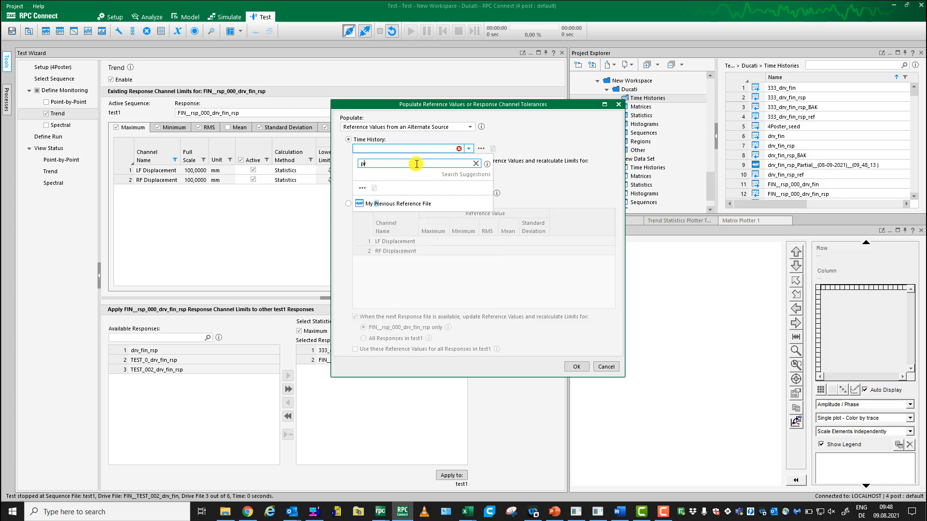
left_click(435, 205)
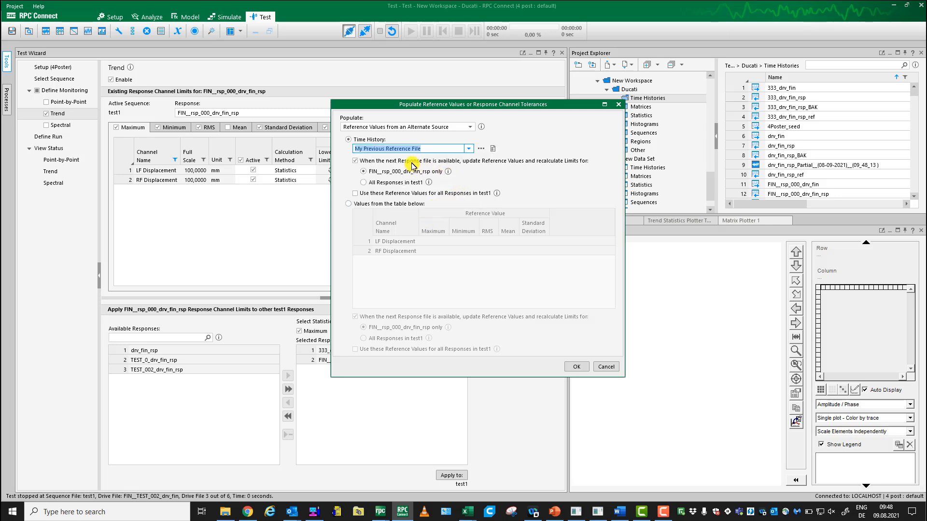
left_click(368, 163)
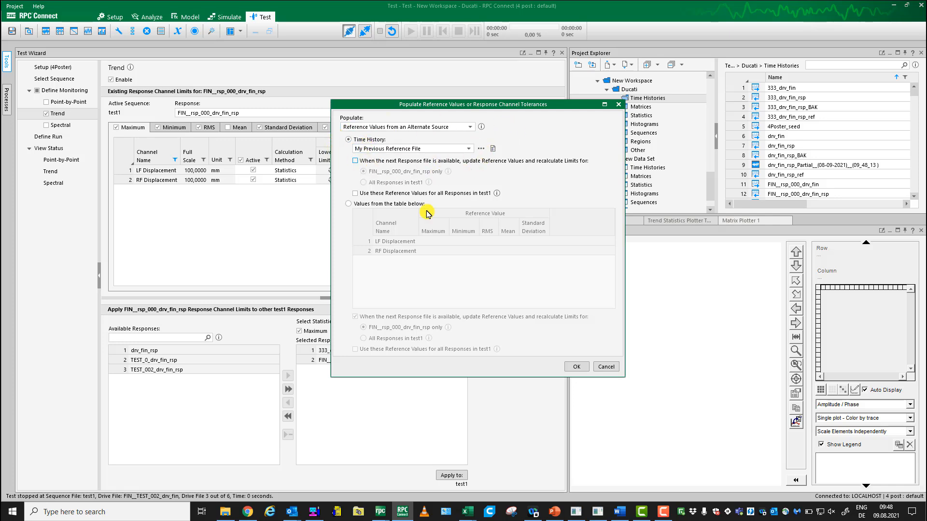
left_click(573, 368)
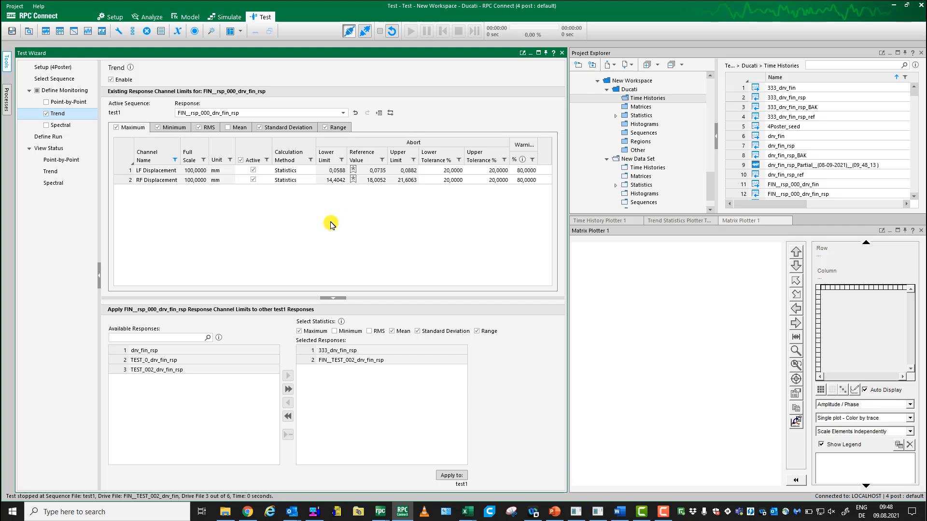
- Clear the channel name filter so the limits table lists all displacement channels
left_click(175, 160)
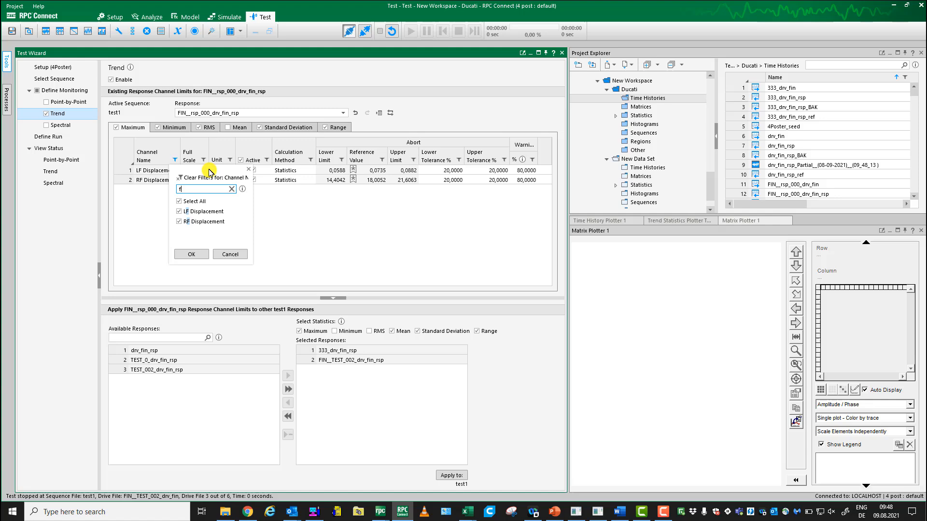
left_click(194, 254)
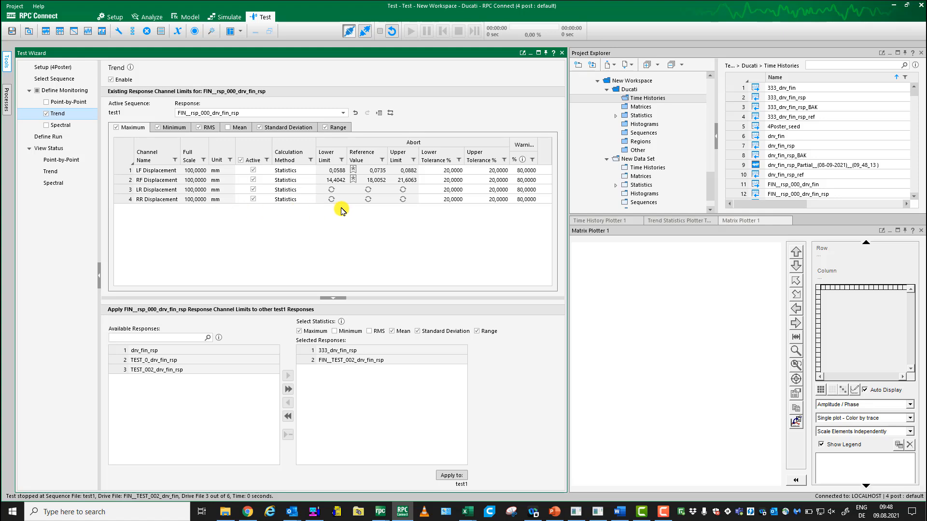
left_click(320, 190)
- Load and start the test1 sequence from Define Run, and look at its trend status while it plays
left_click(58, 138)
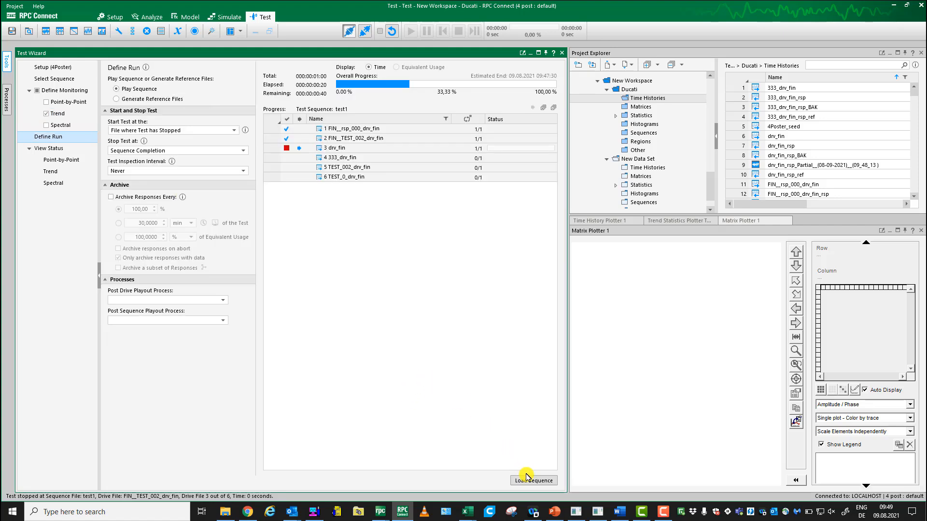
left_click(526, 479)
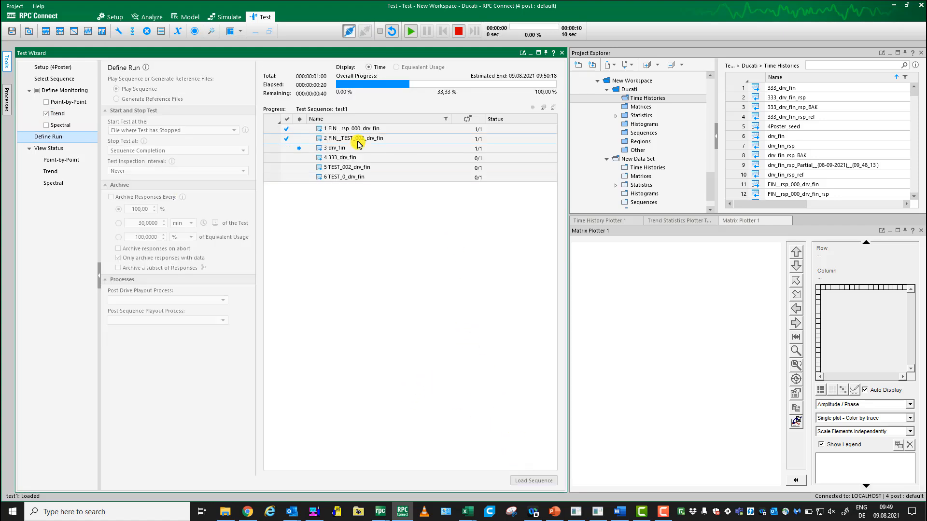
left_click(410, 30)
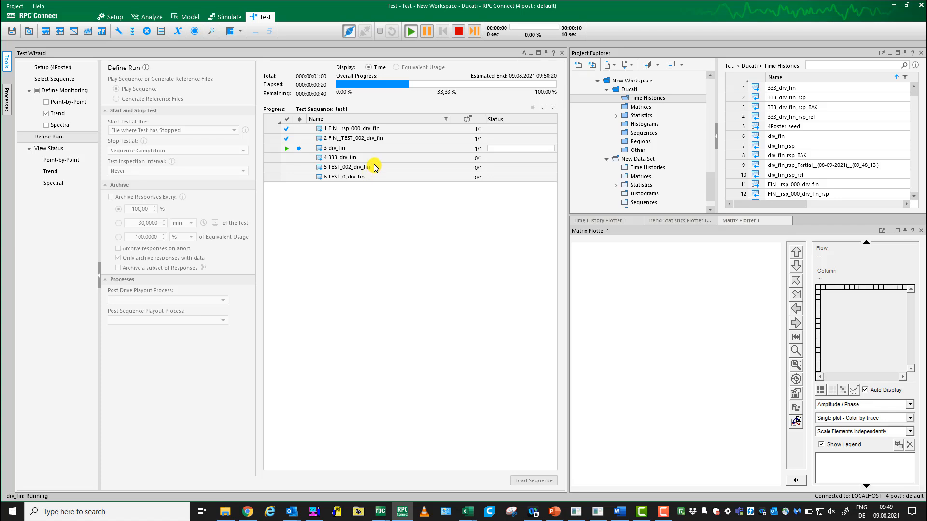
left_click(57, 175)
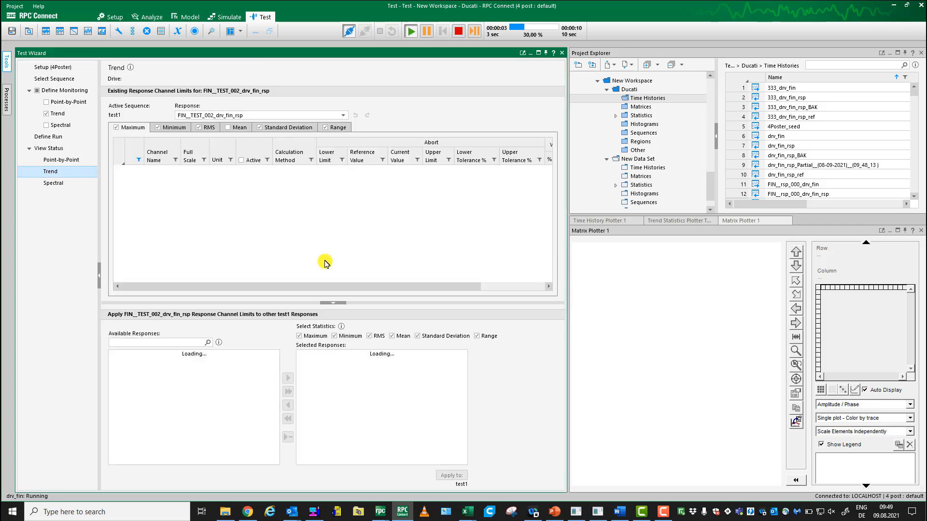
left_click(64, 138)
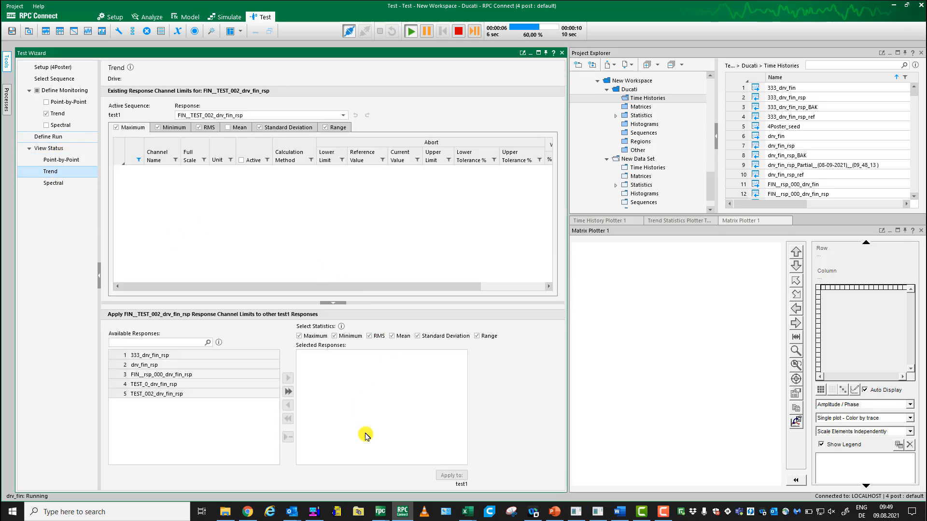
- Switch to Station Manager and lower the main operating range (Arbeitsbereich) to about 78.21 %
left_click(313, 516)
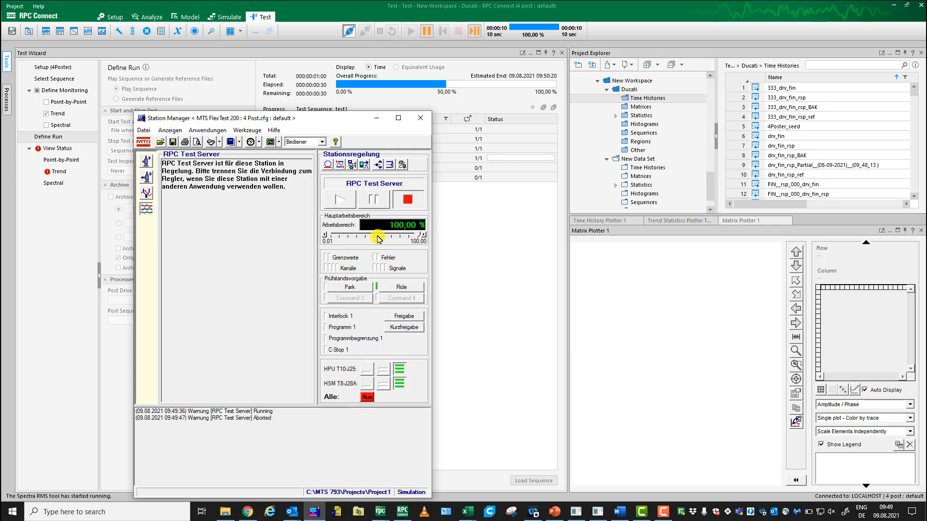
left_click_drag(419, 237, 399, 236)
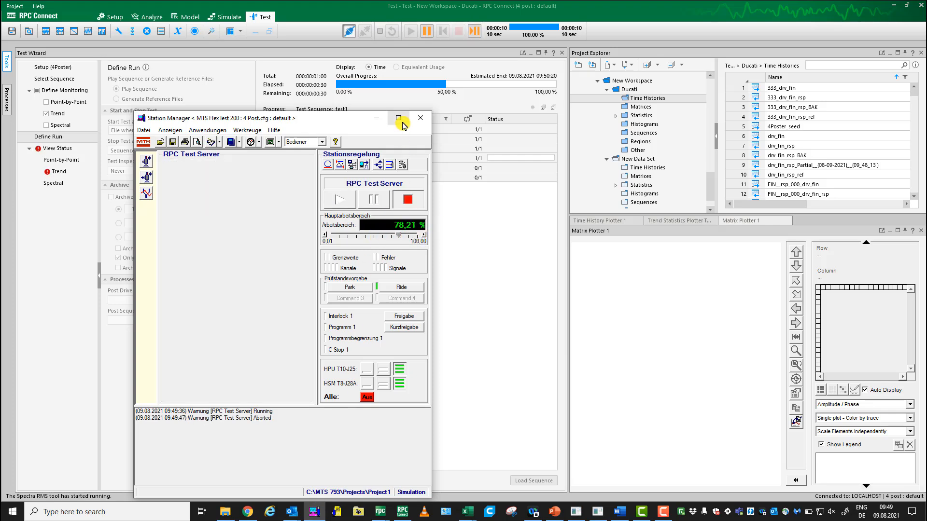
left_click(377, 119)
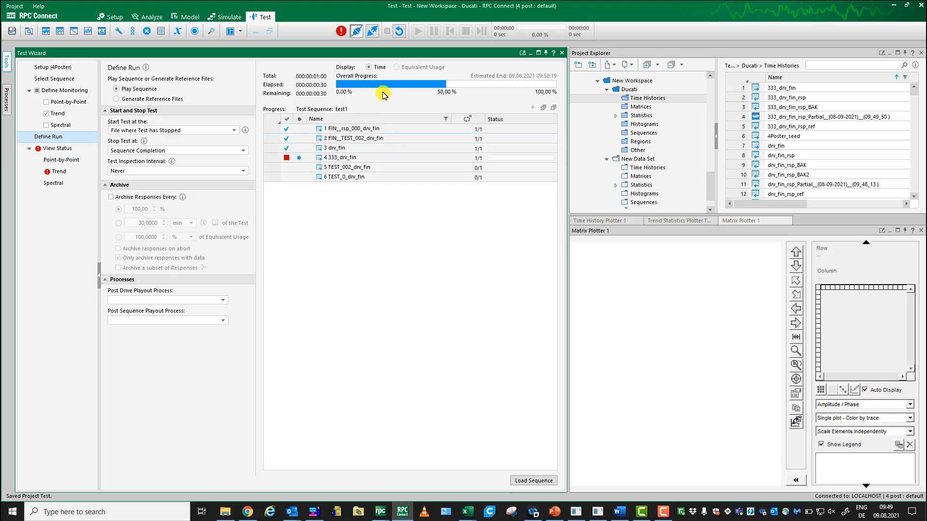
- Check the alert indicators for the stopped test and open the Trend page under View Status
mouse_move(336, 33)
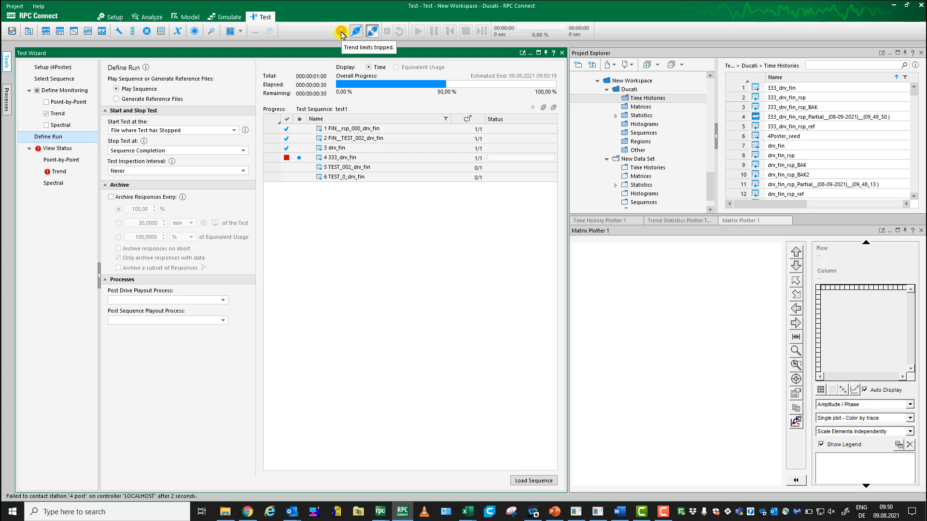
mouse_move(52, 154)
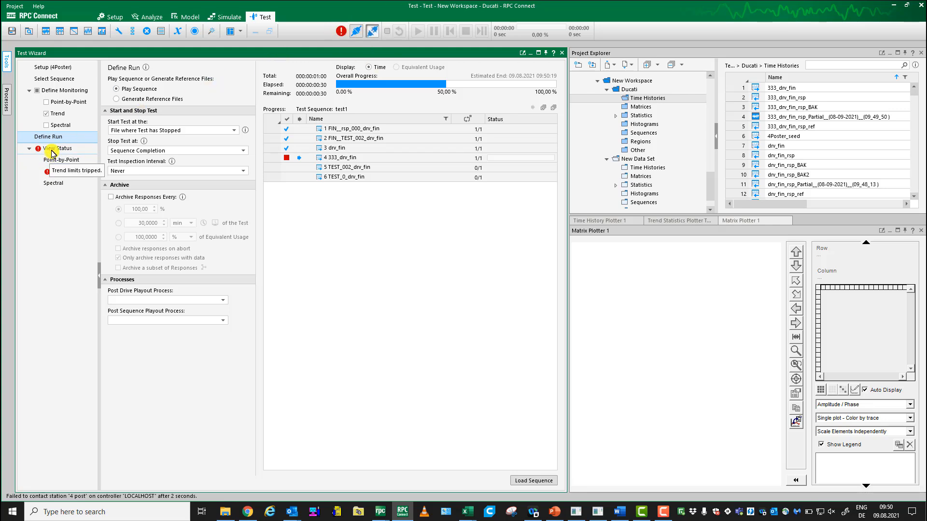
mouse_move(53, 179)
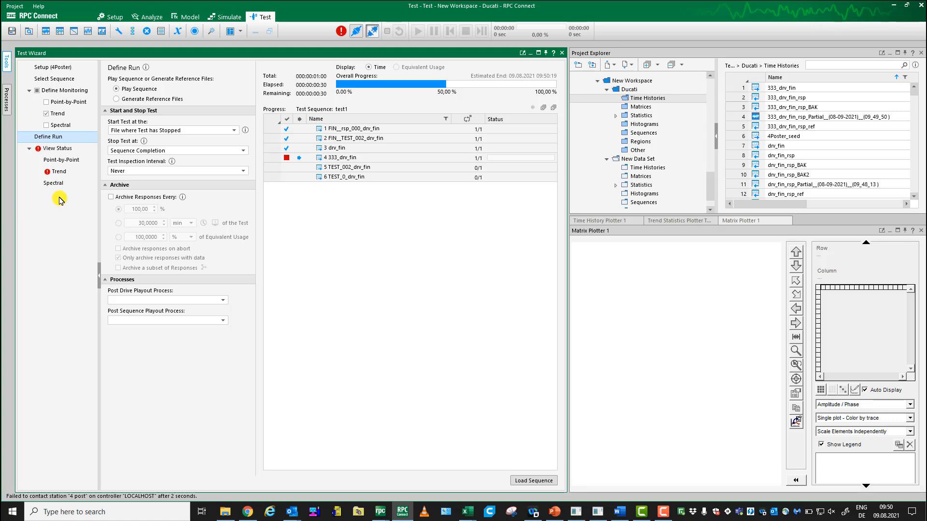
left_click(69, 175)
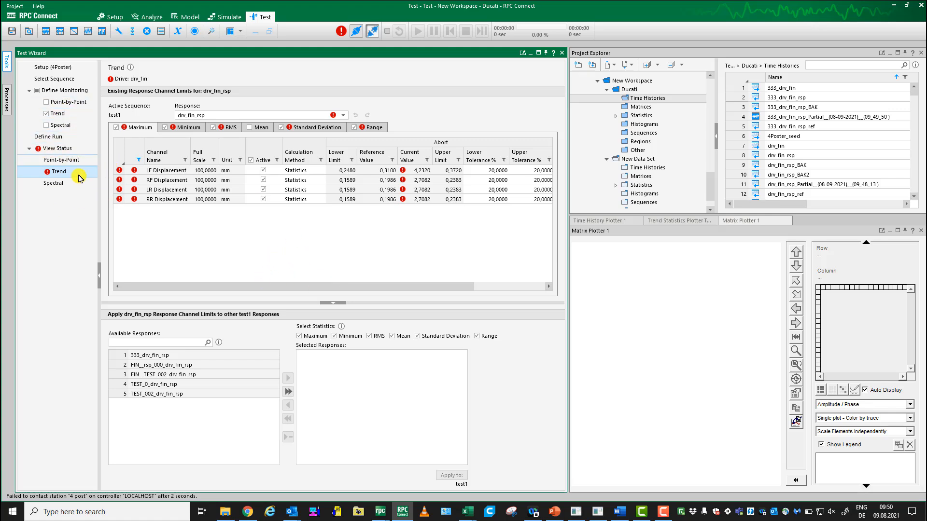
- Set LF Displacement's calculation method to Manual and add 333_drv_fin_rsp and TEST_0_drv_fin_rsp to the responses selected for the limits
left_click(321, 172)
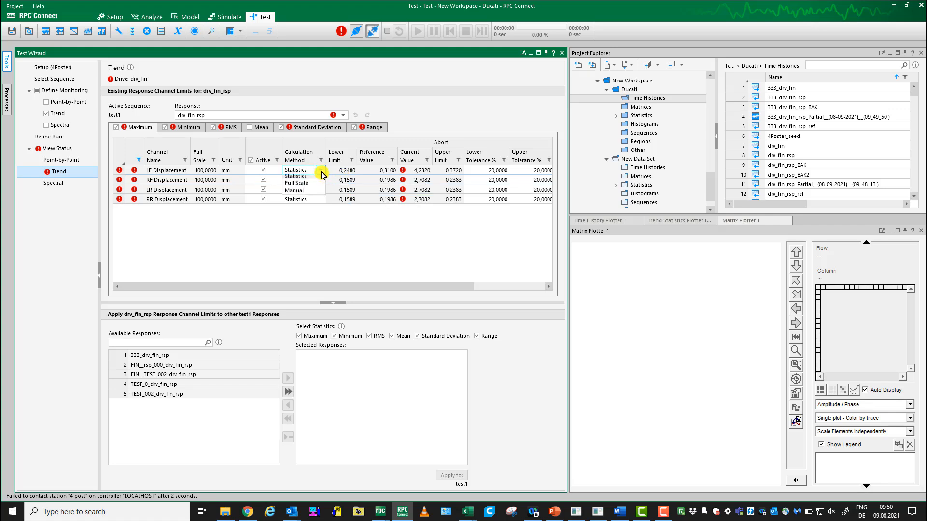
left_click(311, 194)
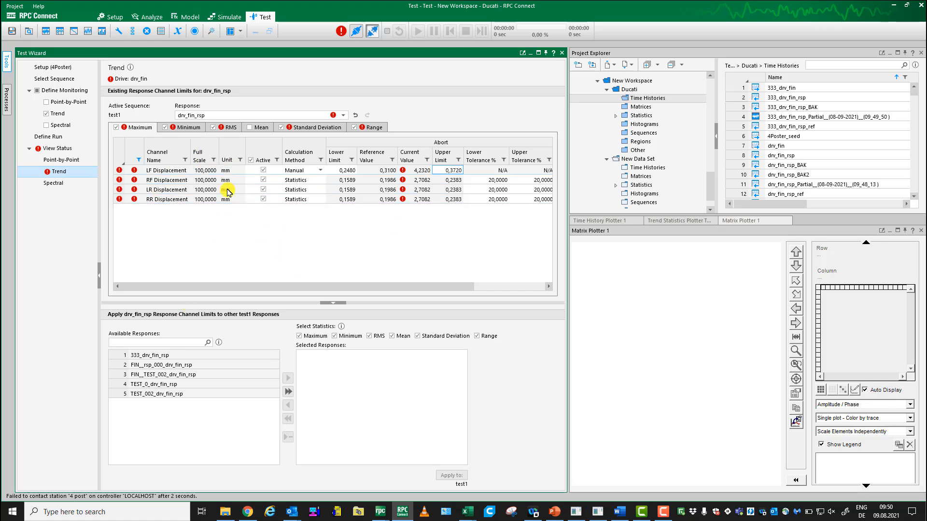
left_click(157, 356)
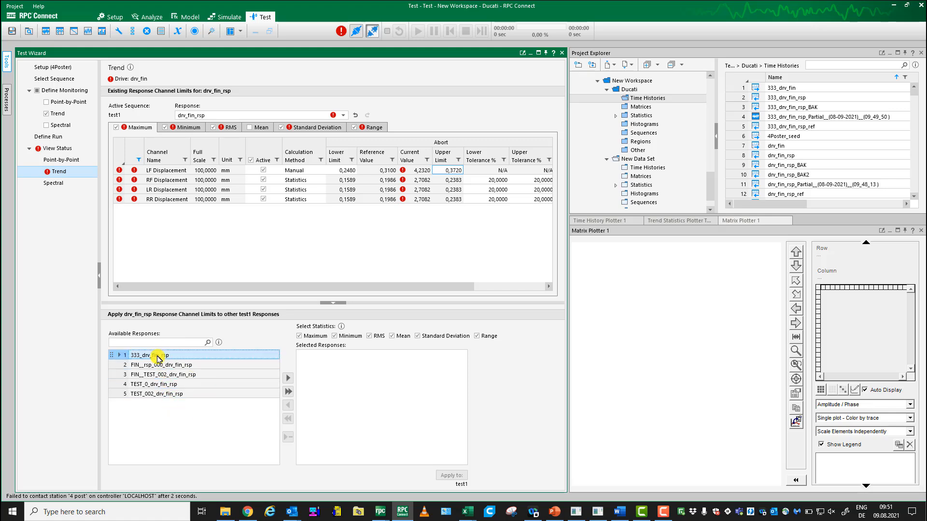
left_click(169, 385)
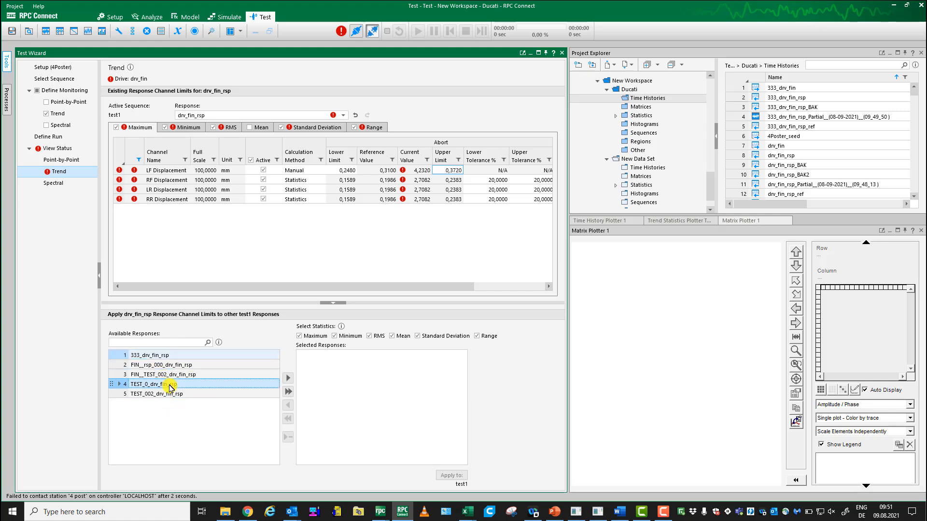
left_click(286, 380)
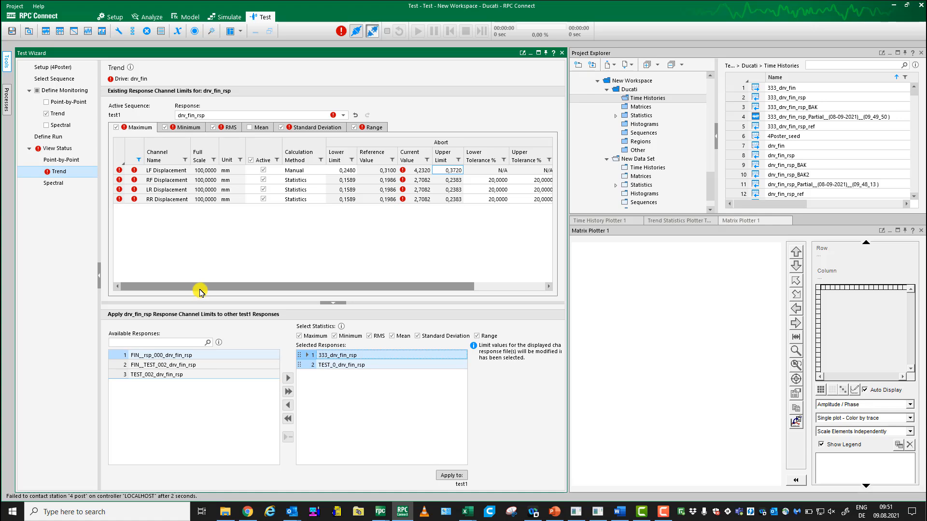
- View the LF Displacement channel's time history overlay and its trend statistics plot, closing each plotter after viewing
left_click_drag(197, 290, 306, 302)
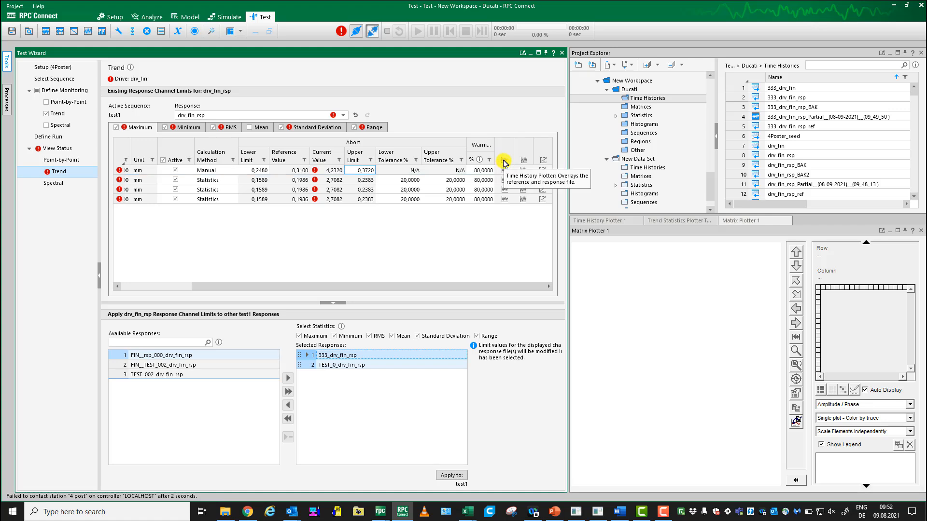
left_click(504, 171)
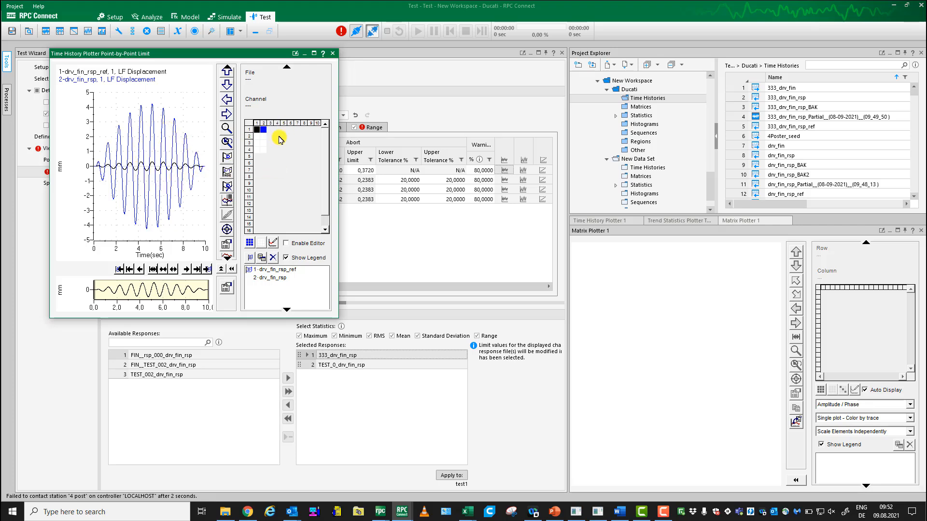
left_click(332, 53)
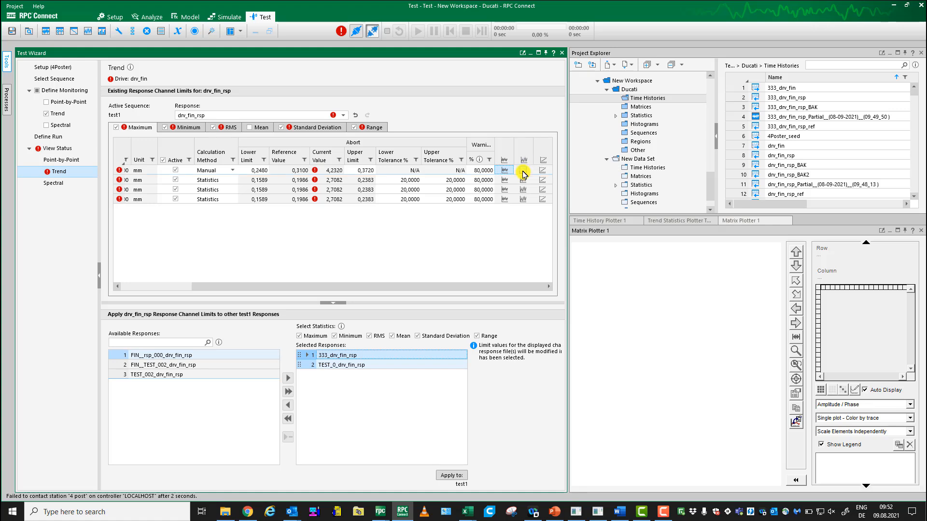
left_click(523, 173)
left_click(523, 173)
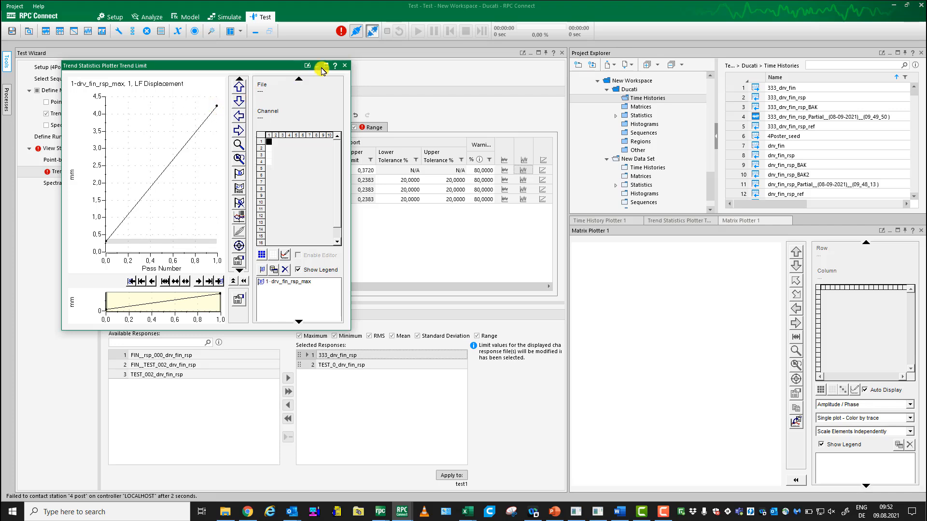
left_click(345, 68)
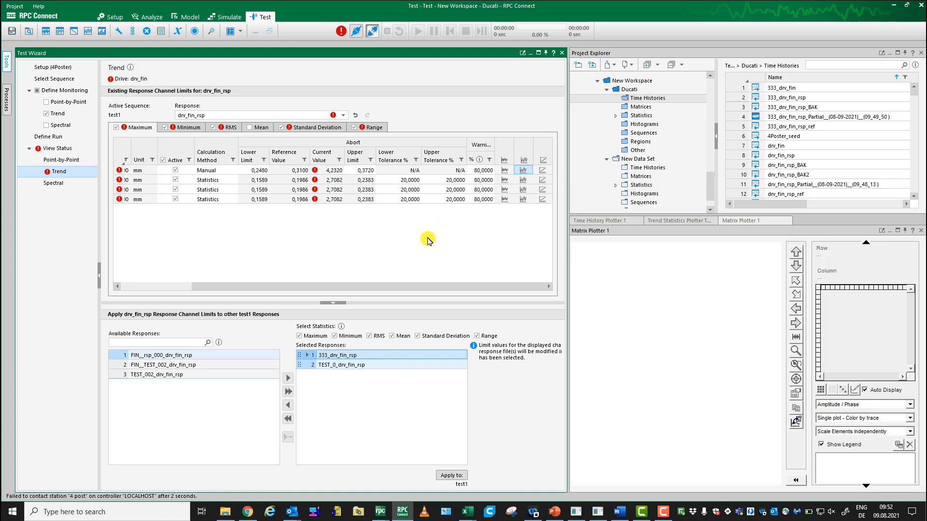
- Show the Ducati data set's Trend statistics files in Project Explorer and return the limits table to its first columns
left_click(615, 116)
left_click(641, 132)
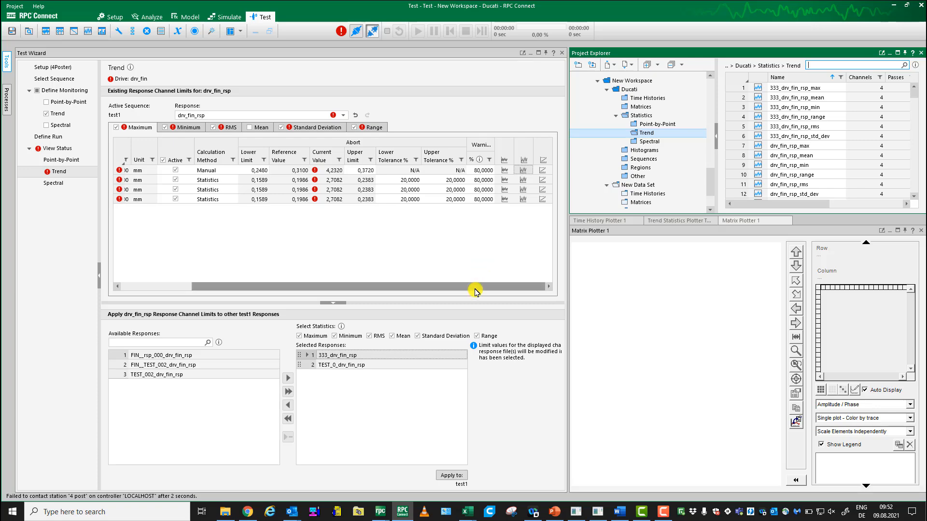
left_click_drag(476, 289, 272, 292)
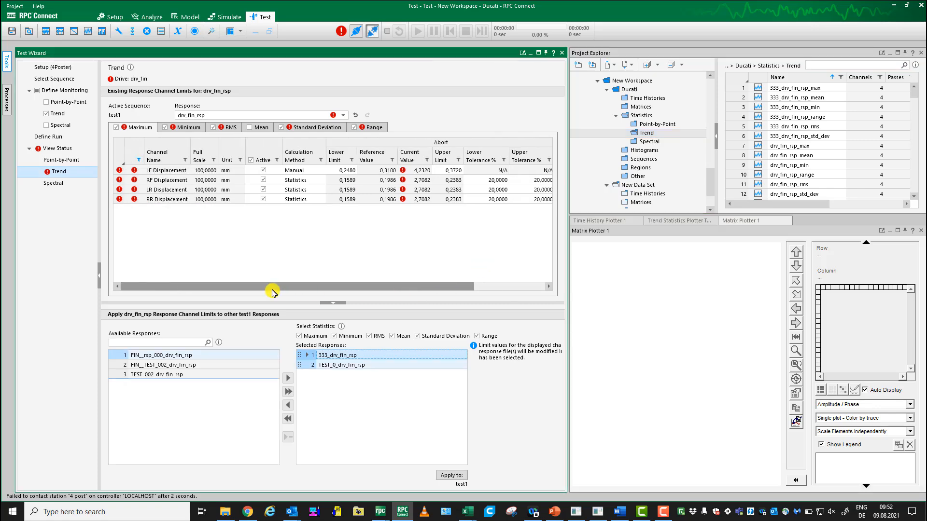
- Switch to PowerPoint and start the slide show at the "Thank you for your attention!" slide
left_click(554, 511)
scroll(481, 392, "down", 1)
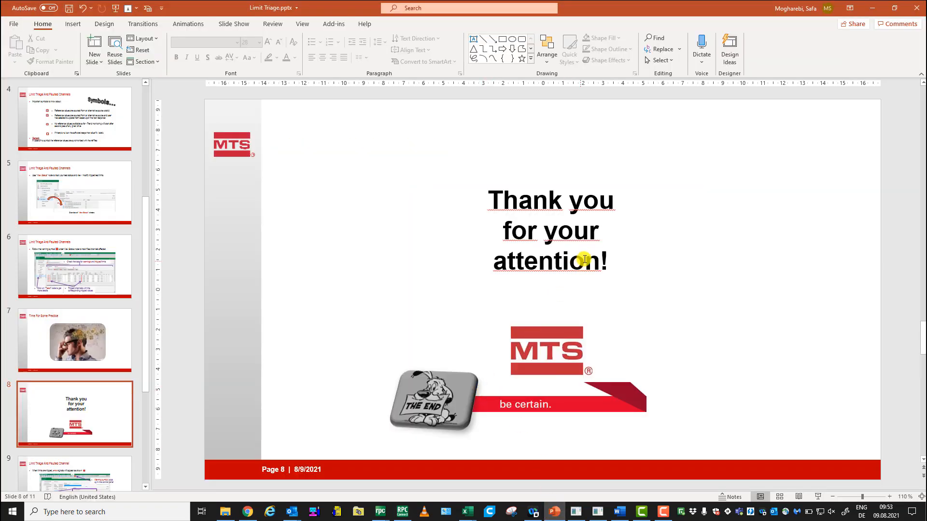
left_click(821, 500)
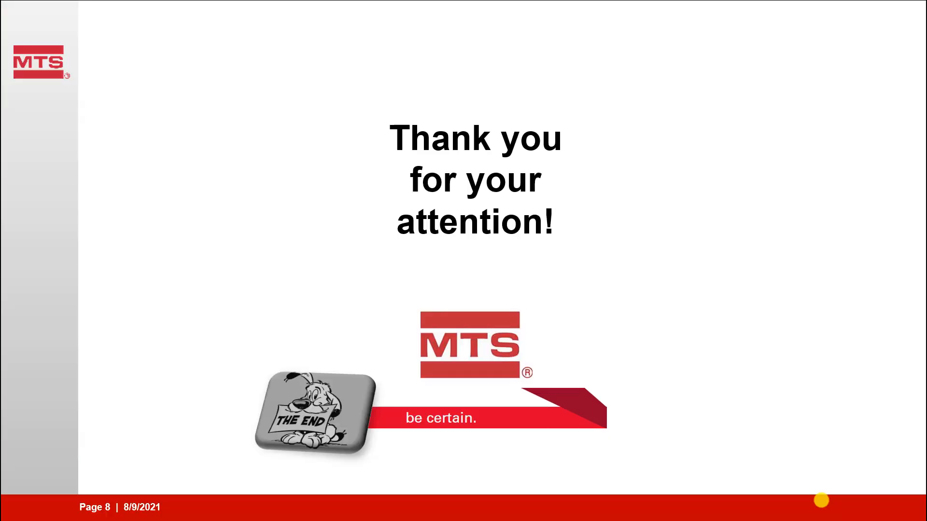